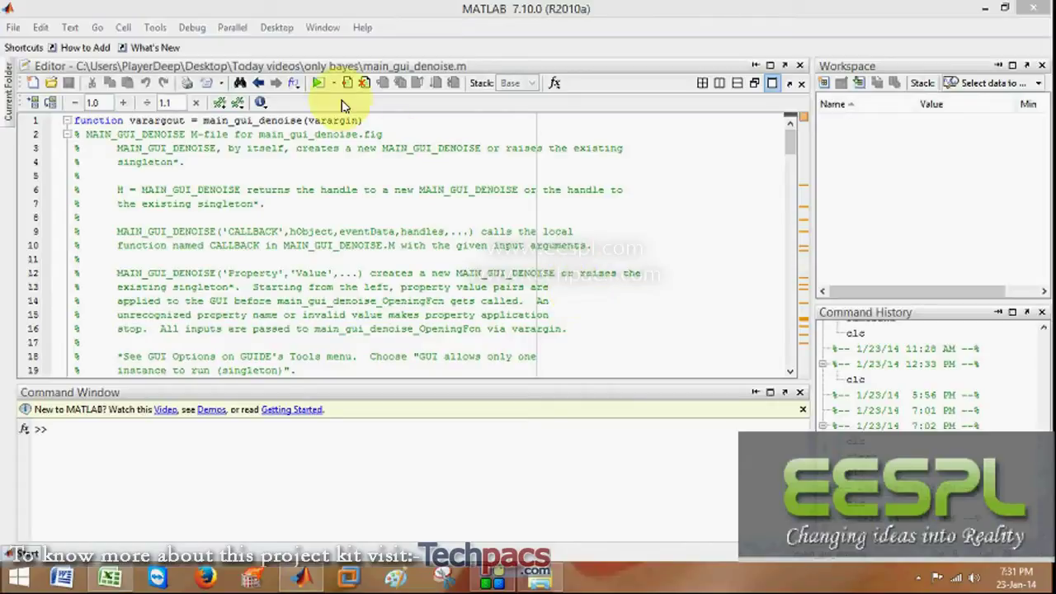
# Step: Run main_gui_denoise, move its window to the top-left, and start browsing for an image
pyautogui.click(315, 66)
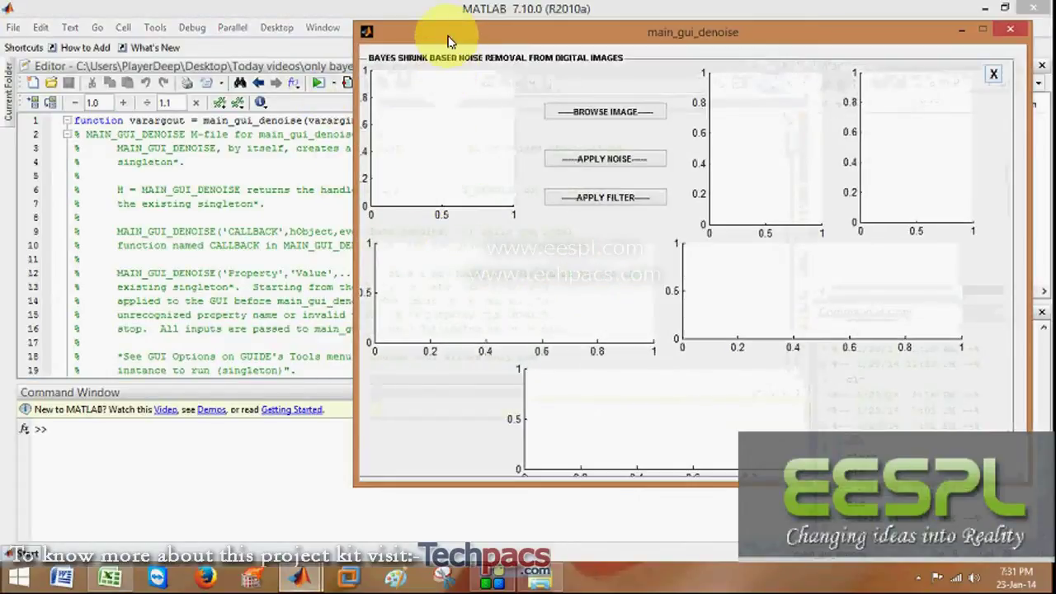
pyautogui.moveTo(447, 33); pyautogui.dragTo(118, 38)
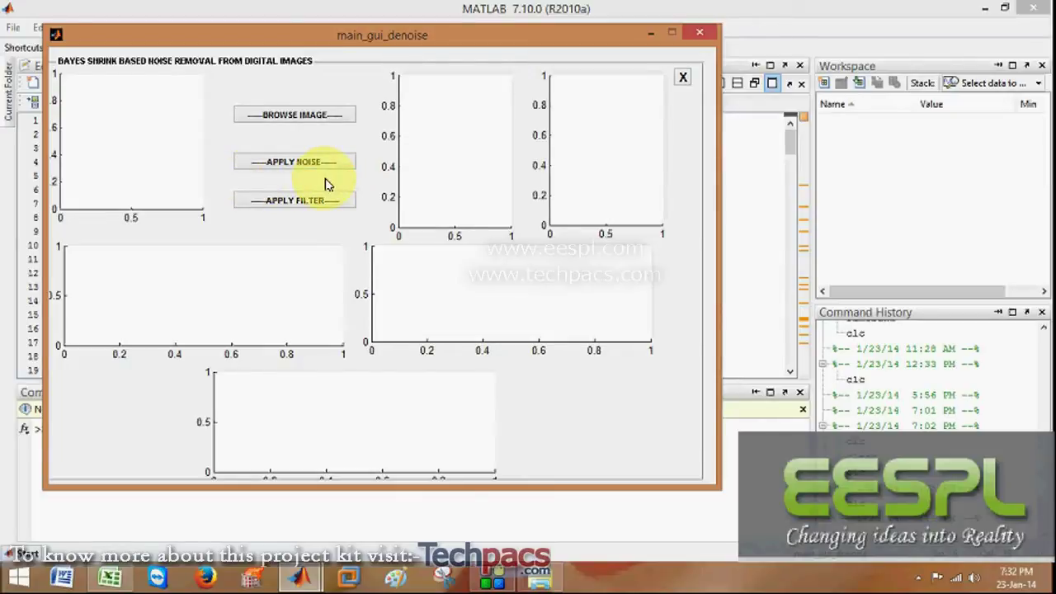
pyautogui.click(302, 116)
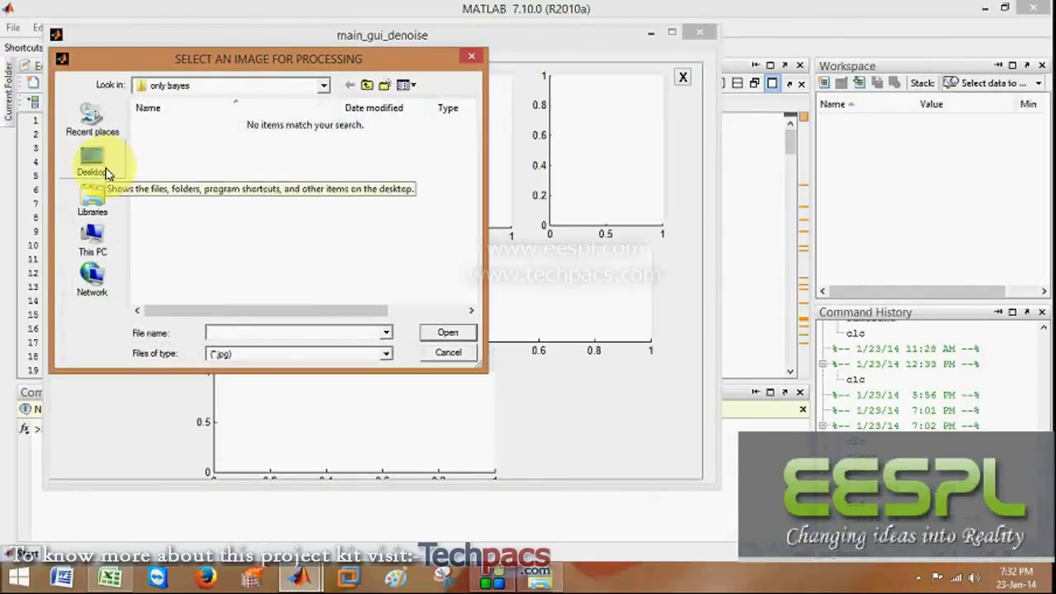
# Step: Browse from This PC to the EnTeRtAiNmEnT (F:) drive in the image dialog
pyautogui.click(97, 234)
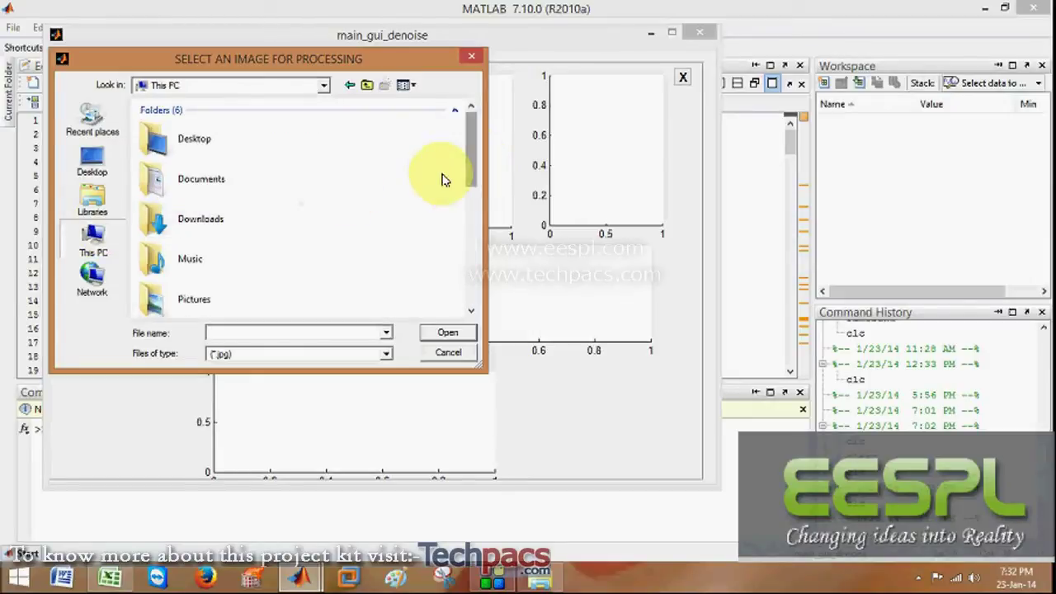
pyautogui.doubleClick(243, 300)
pyautogui.doubleClick(165, 140)
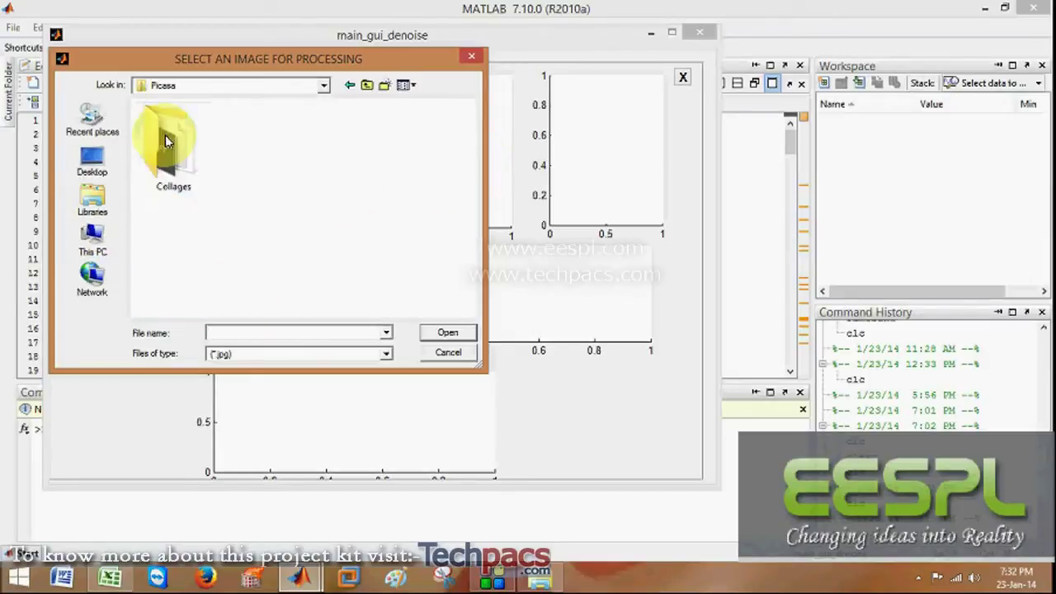
pyautogui.click(367, 85)
pyautogui.click(93, 239)
pyautogui.moveTo(471, 161); pyautogui.dragTo(466, 246)
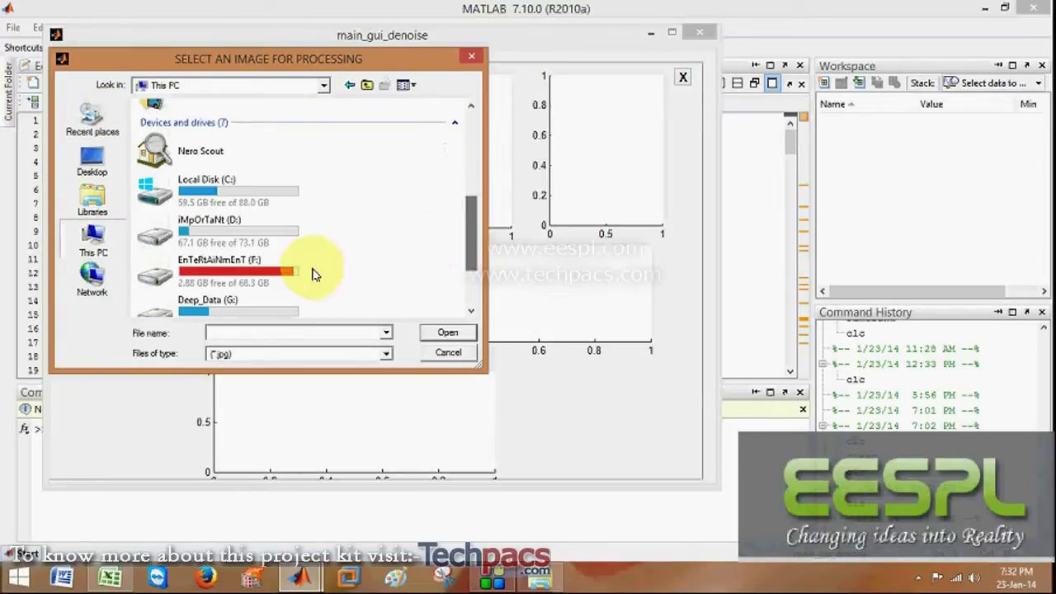
pyautogui.doubleClick(268, 270)
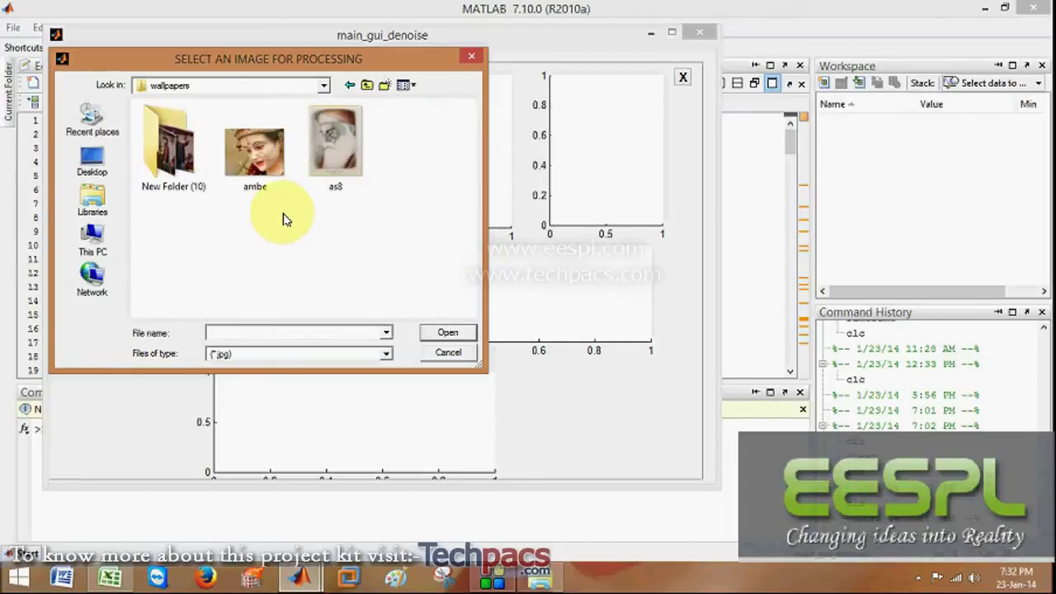
# Step: Load DSC_0003 from New Folder (10) and close the original image figure
pyautogui.doubleClick(176, 182)
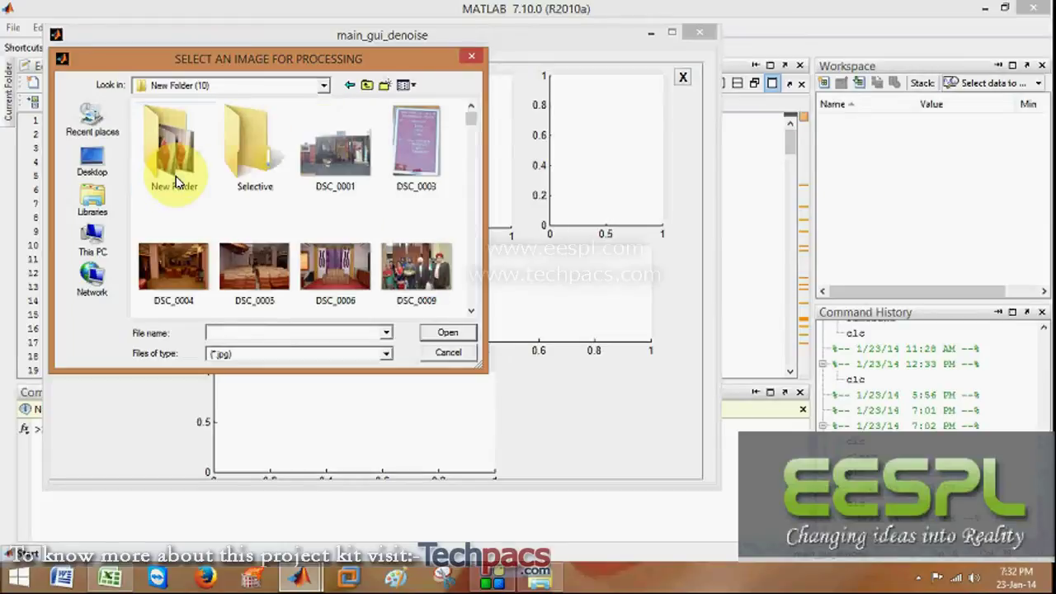
pyautogui.doubleClick(415, 175)
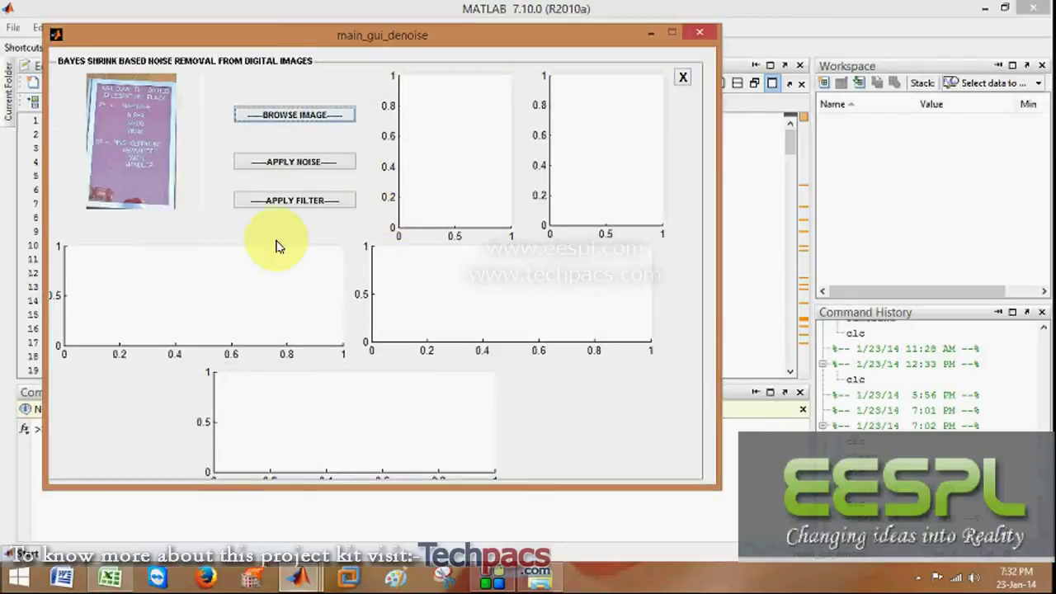
pyautogui.moveTo(288, 43)
pyautogui.mouseDown()
pyautogui.moveTo(433, 73)
pyautogui.moveTo(389, 71)
pyautogui.mouseUp()
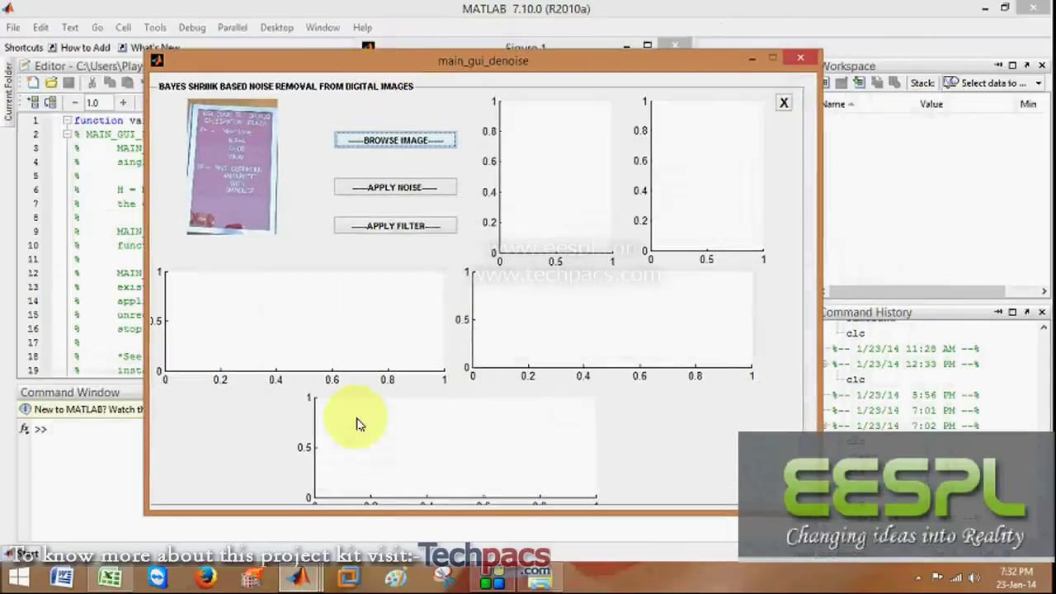
pyautogui.click(451, 475)
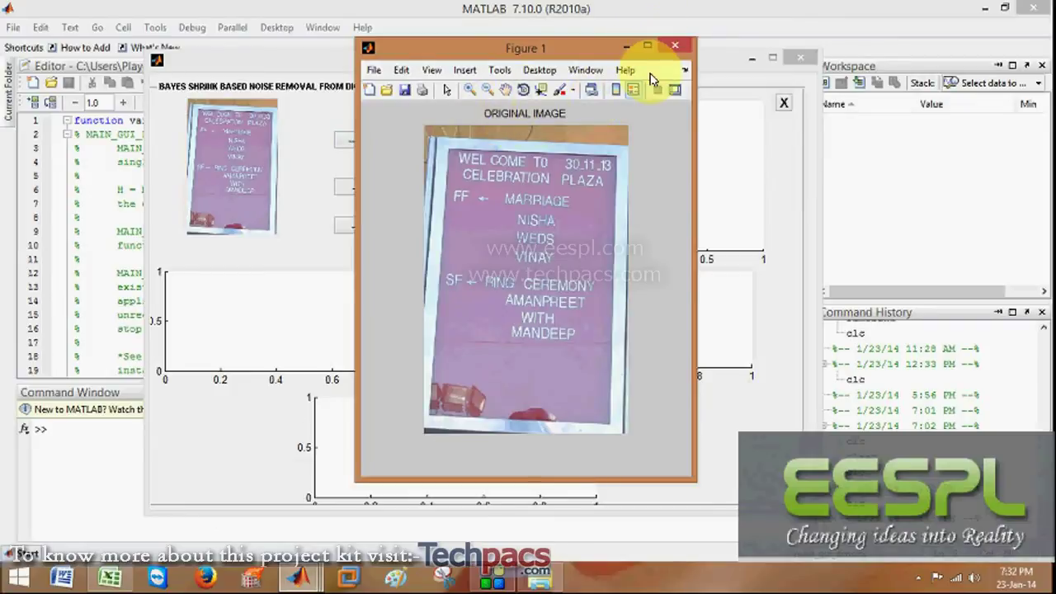
pyautogui.click(675, 46)
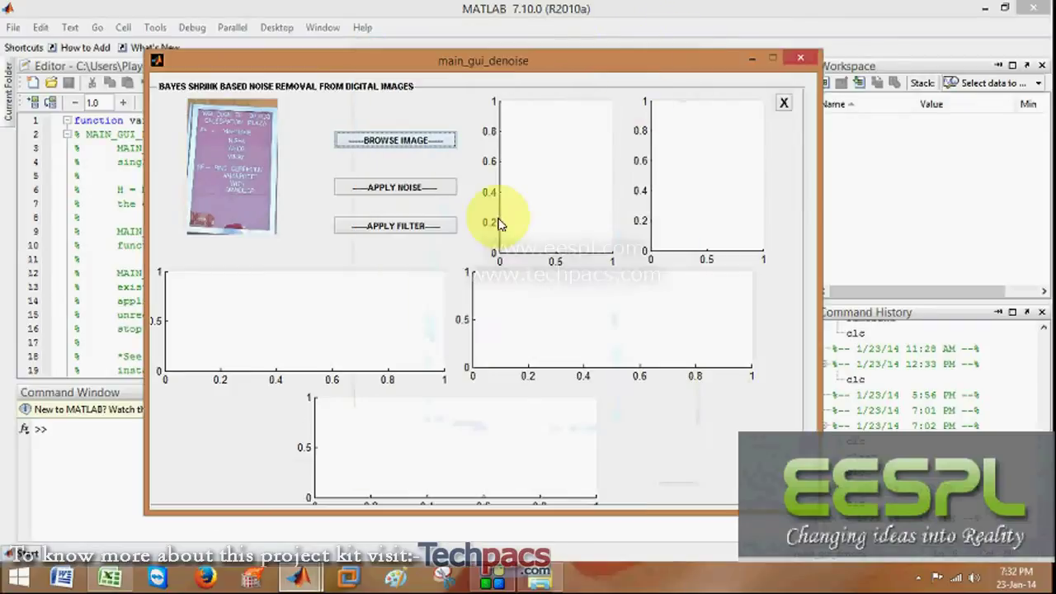
# Step: Apply salt-and-pepper noise (option 1) and move the noisy image figure to the right
pyautogui.click(417, 198)
pyautogui.write('1')
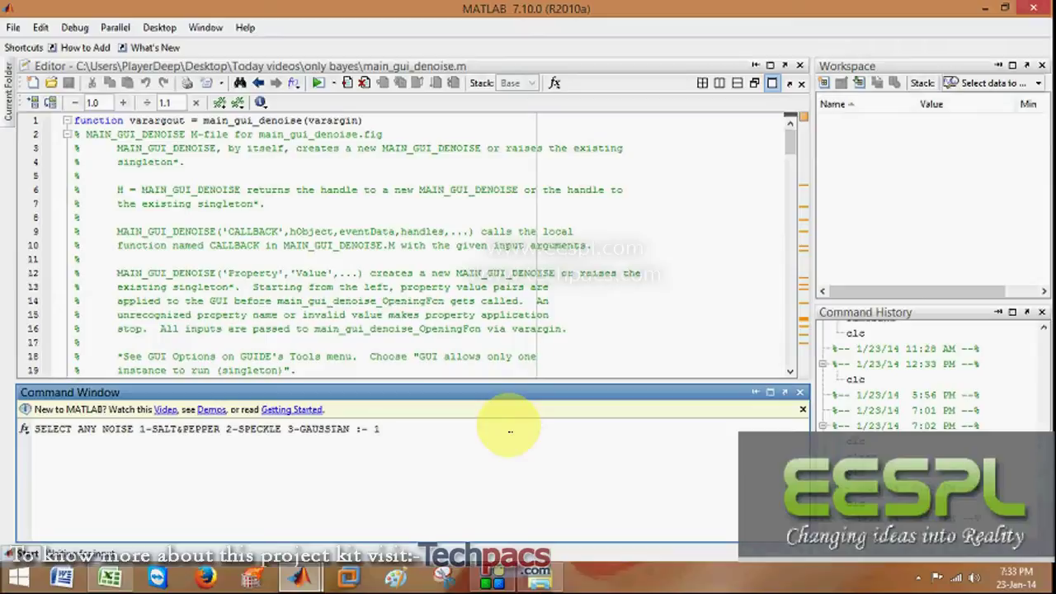
pyautogui.press('Return')
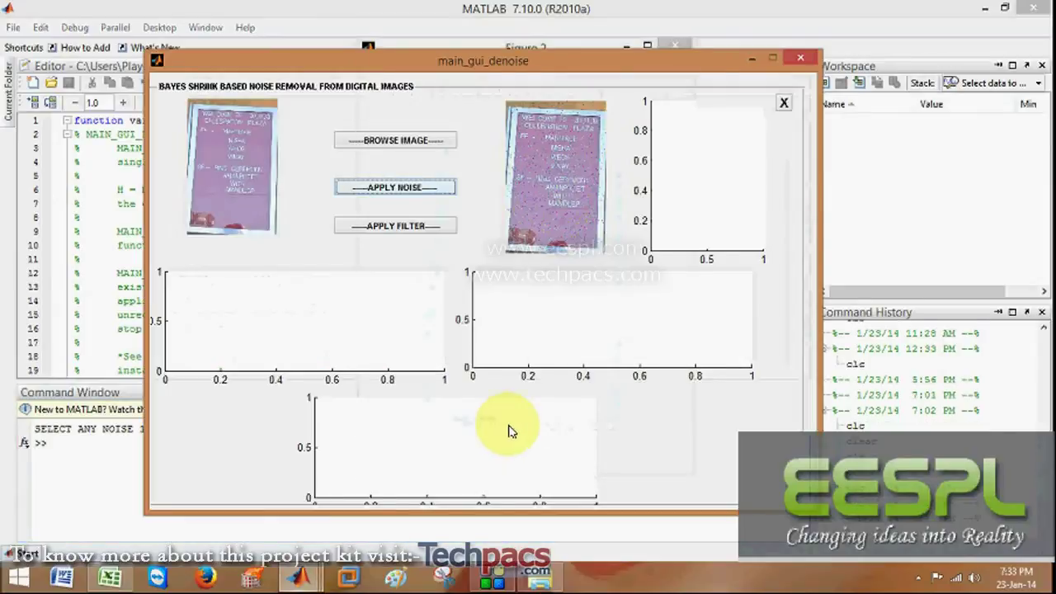
pyautogui.moveTo(481, 75); pyautogui.dragTo(384, 89)
pyautogui.click(547, 47)
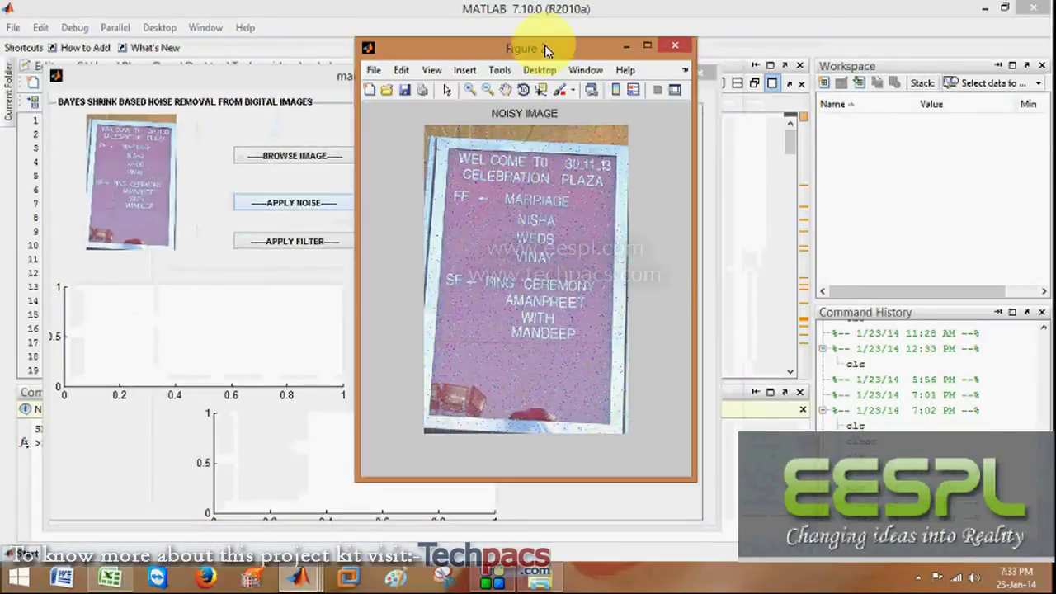
pyautogui.moveTo(514, 47); pyautogui.dragTo(748, 42)
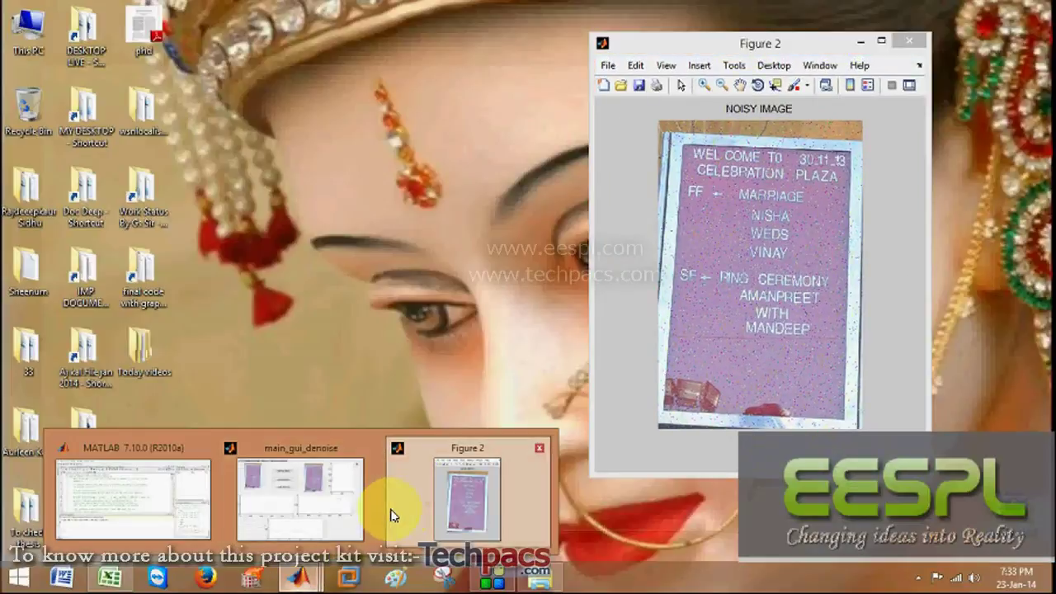
# Step: Delete the stray characters in the line-12 comment so 'creates' reads 'creats'
pyautogui.click(404, 514)
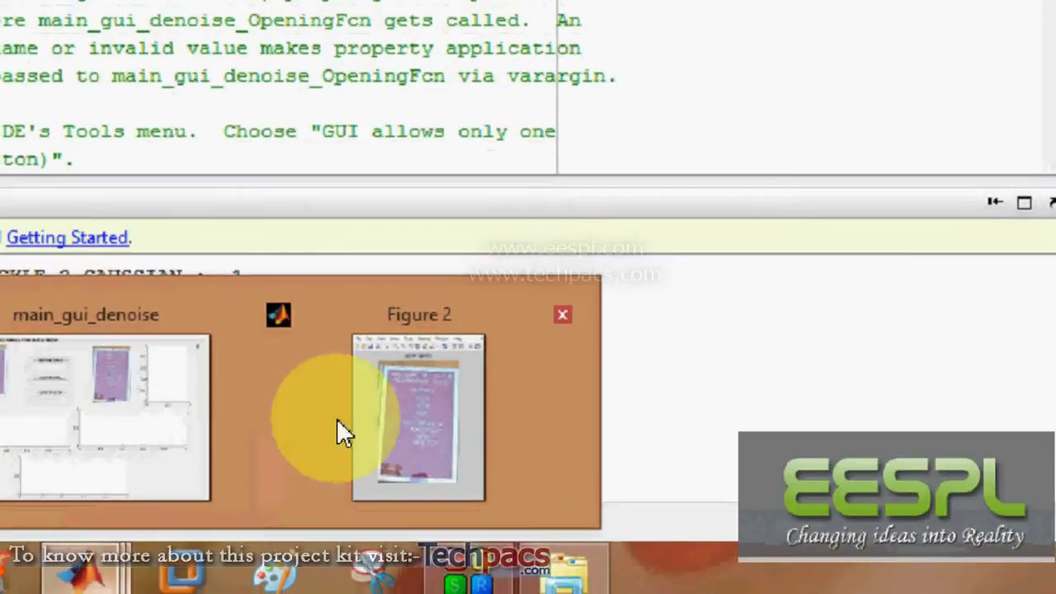
pyautogui.click(346, 417)
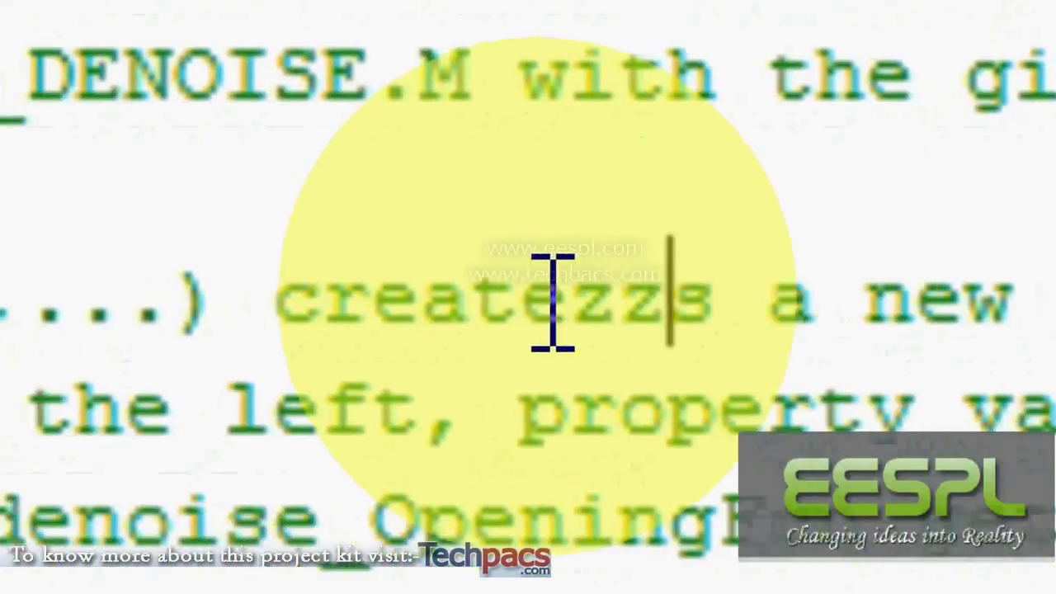
pyautogui.press('BackSpace')
pyautogui.press('BackSpace')
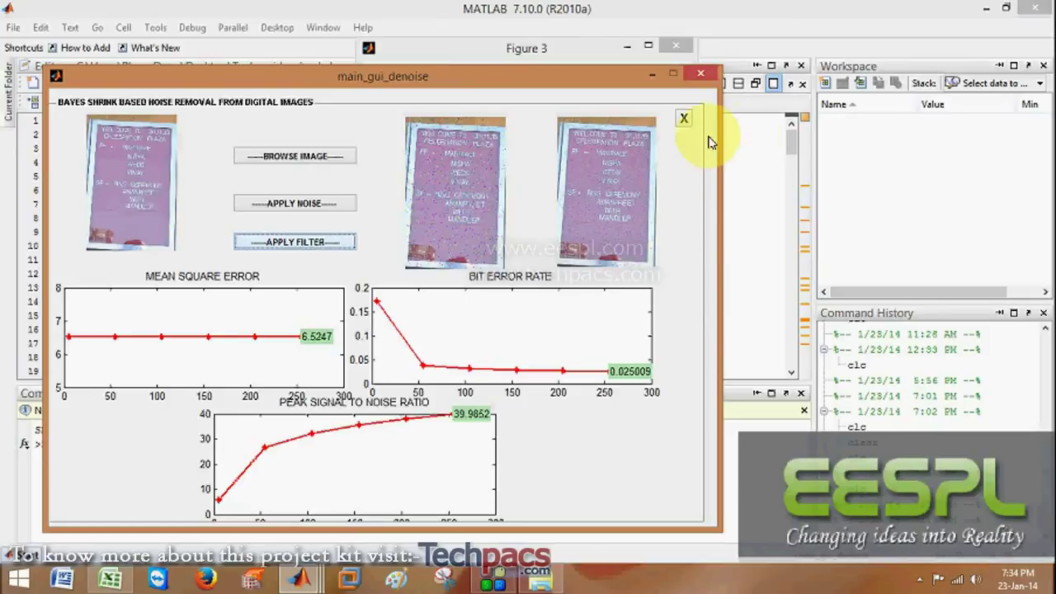
# Step: Close the Bayes Shrink denoising GUI window
pyautogui.click(683, 118)
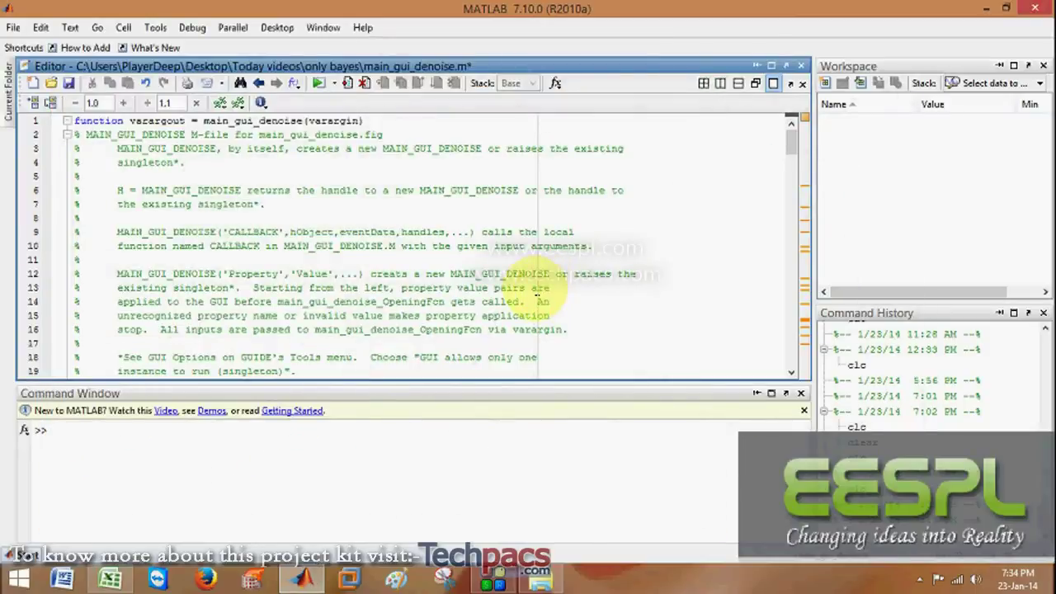